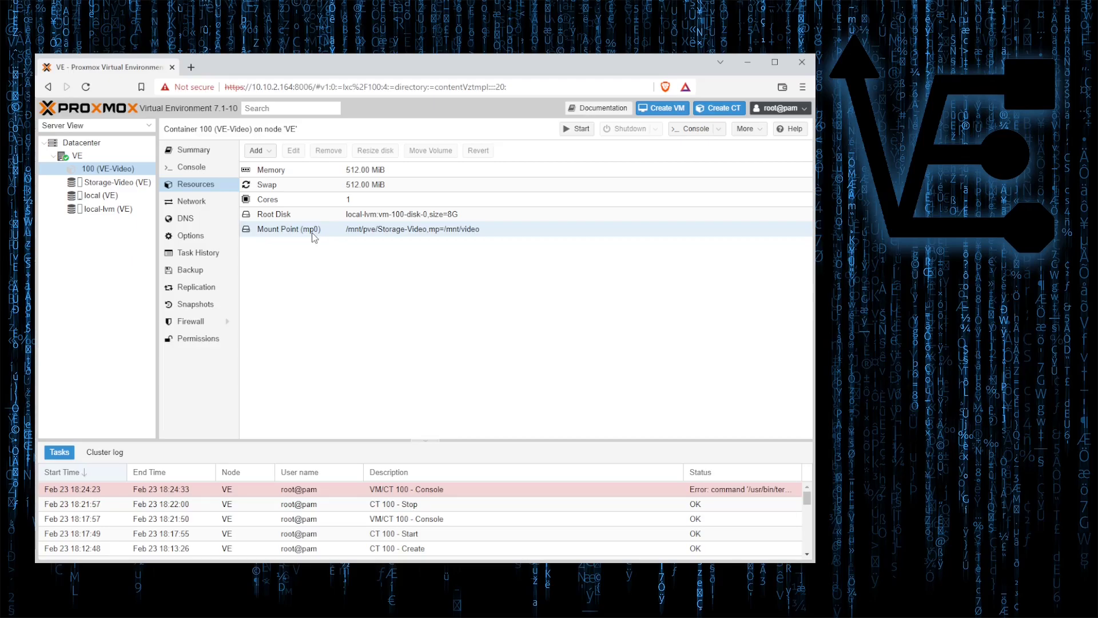
Begin a new container with hostname VE-mount and set and confirm its root password.
left_click(719, 109)
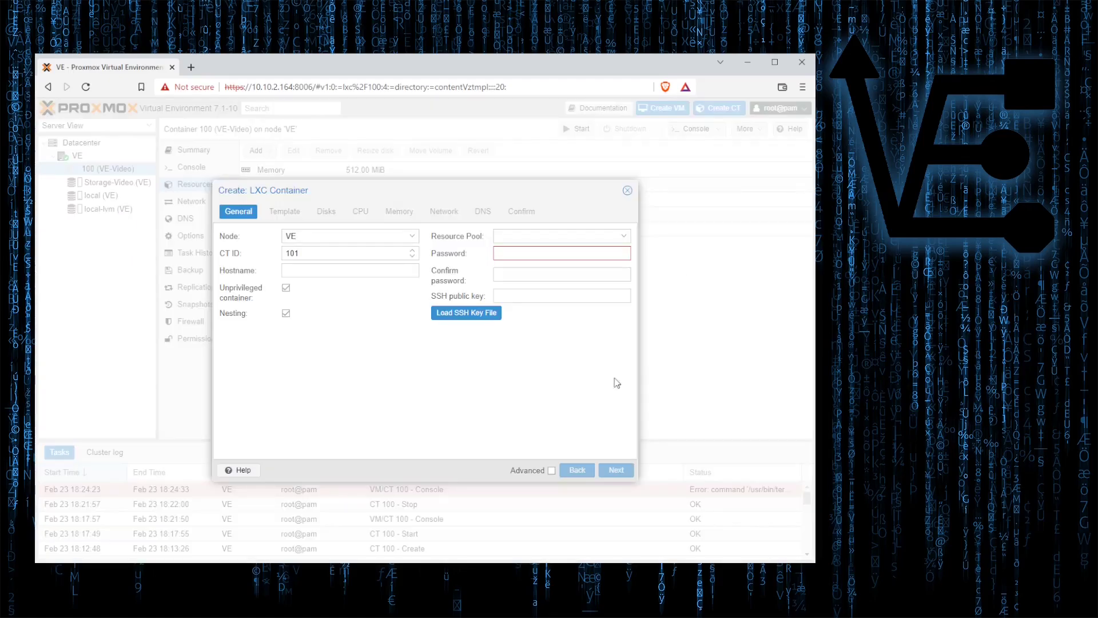
left_click(320, 270)
type("VE-mount")
left_click(527, 256)
type("root••••")
left_click(503, 276)
type("••••••••")
Pick the OS template, finish creating container 101, and select VE-mount.
left_click(617, 471)
left_click(412, 252)
left_click(355, 280)
left_click(622, 473)
left_click(622, 472)
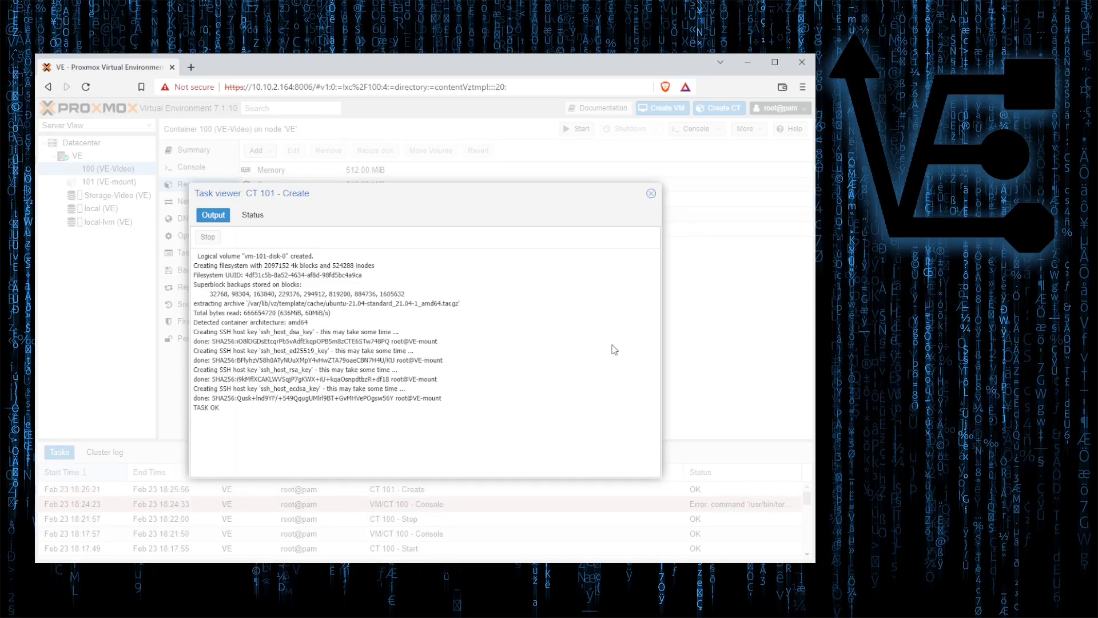
left_click(651, 193)
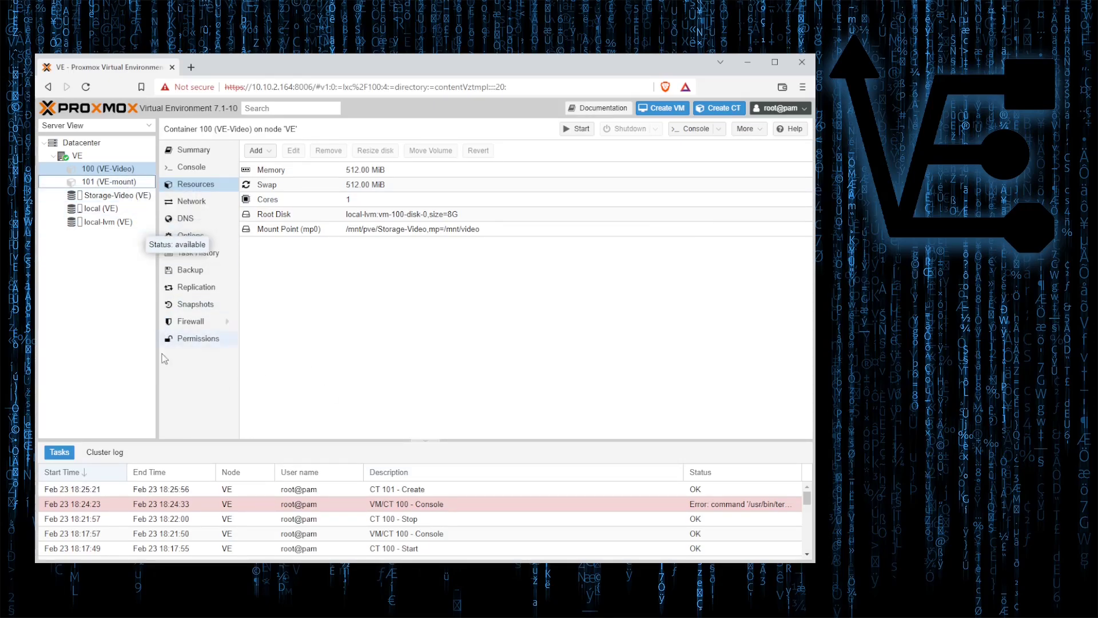
left_click(95, 182)
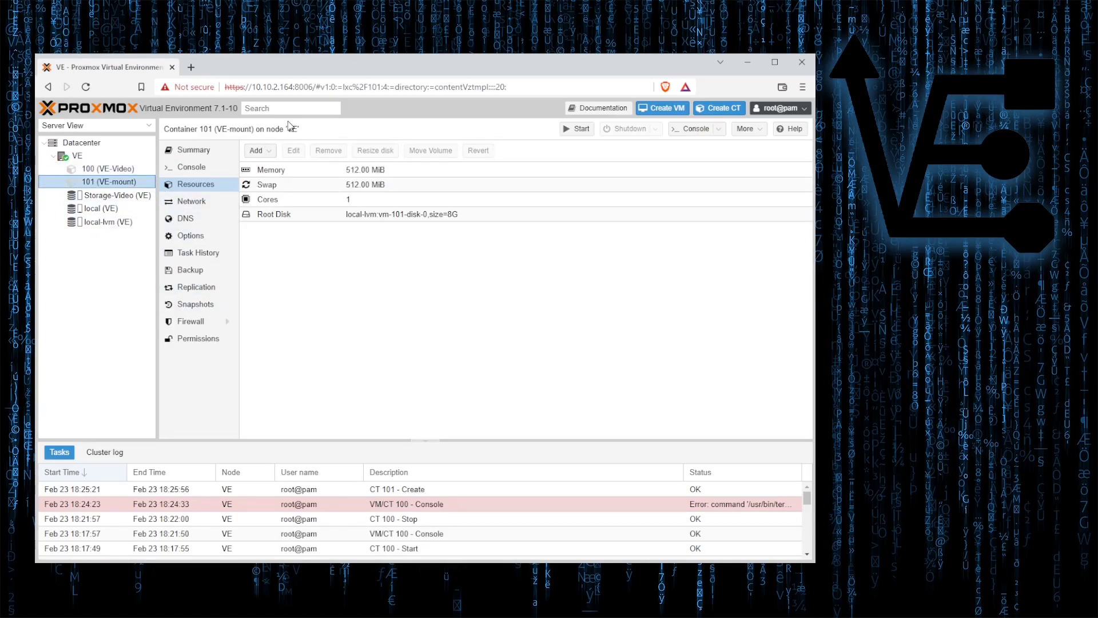
Add a mount point to container 101 and open its Storage list.
left_click(262, 152)
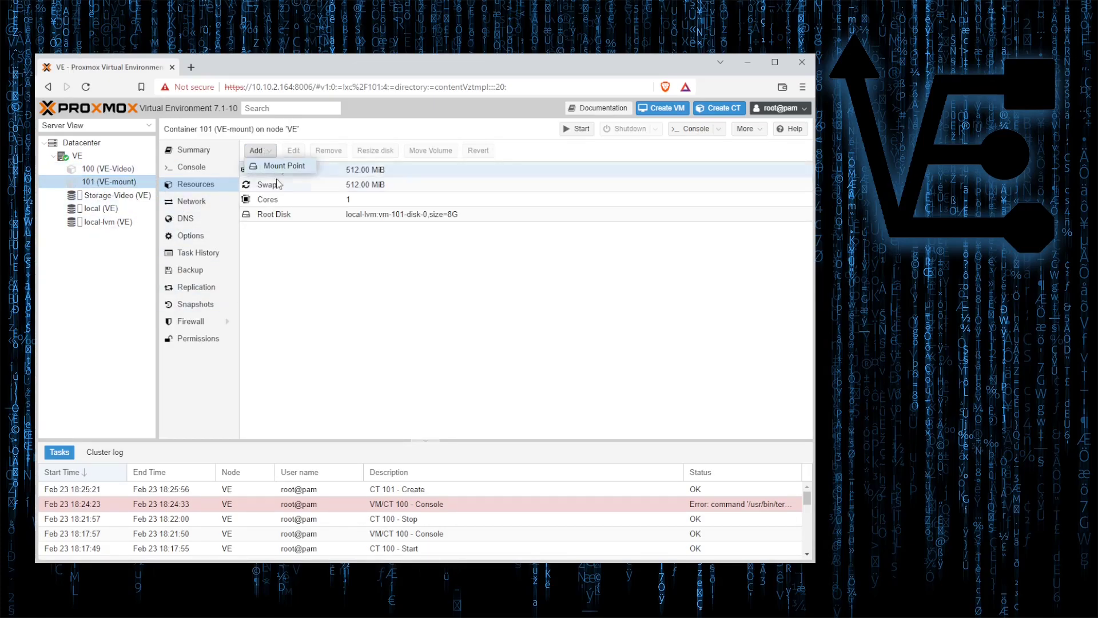
left_click(281, 168)
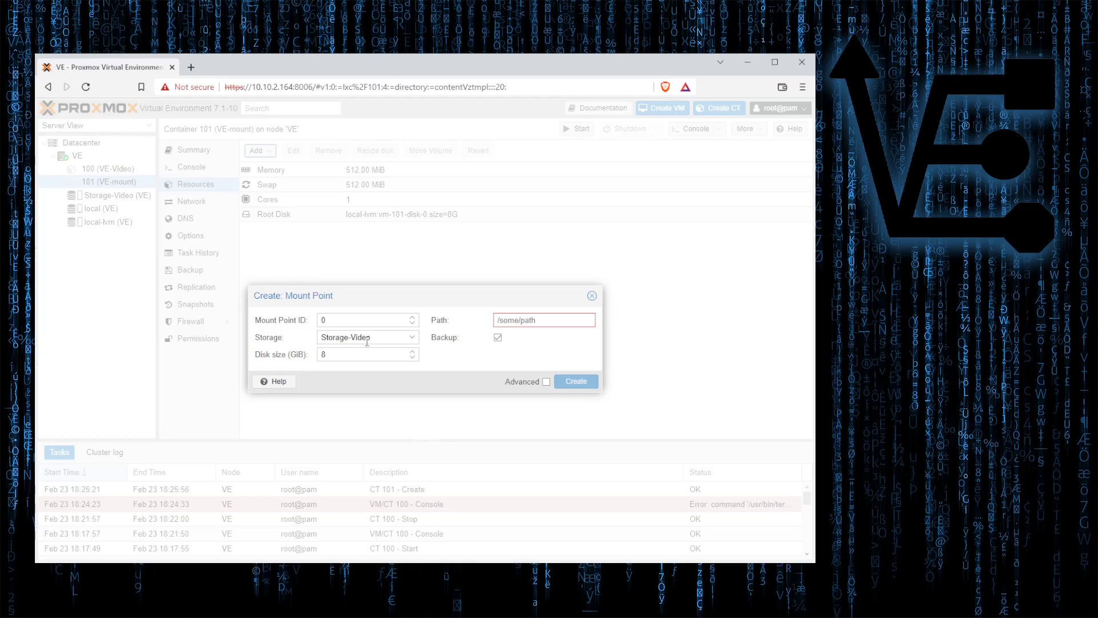
left_click(411, 338)
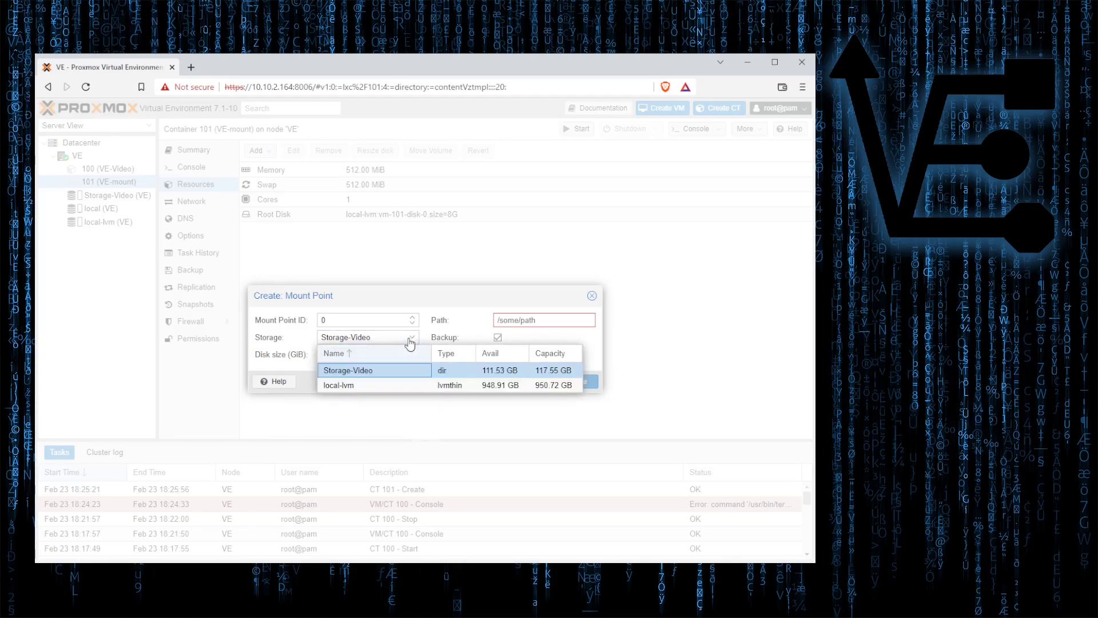
Choose Storage-Video as the new mount point's storage.
left_click(356, 373)
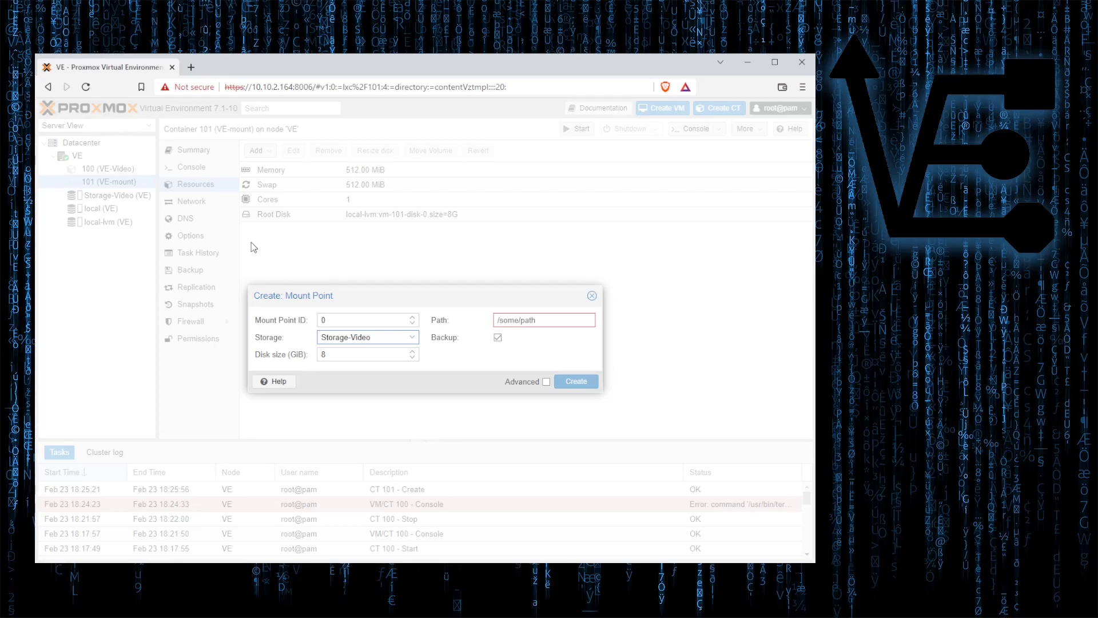
Set the mount point path to /test and create mp0.
left_click(532, 320)
type("/test")
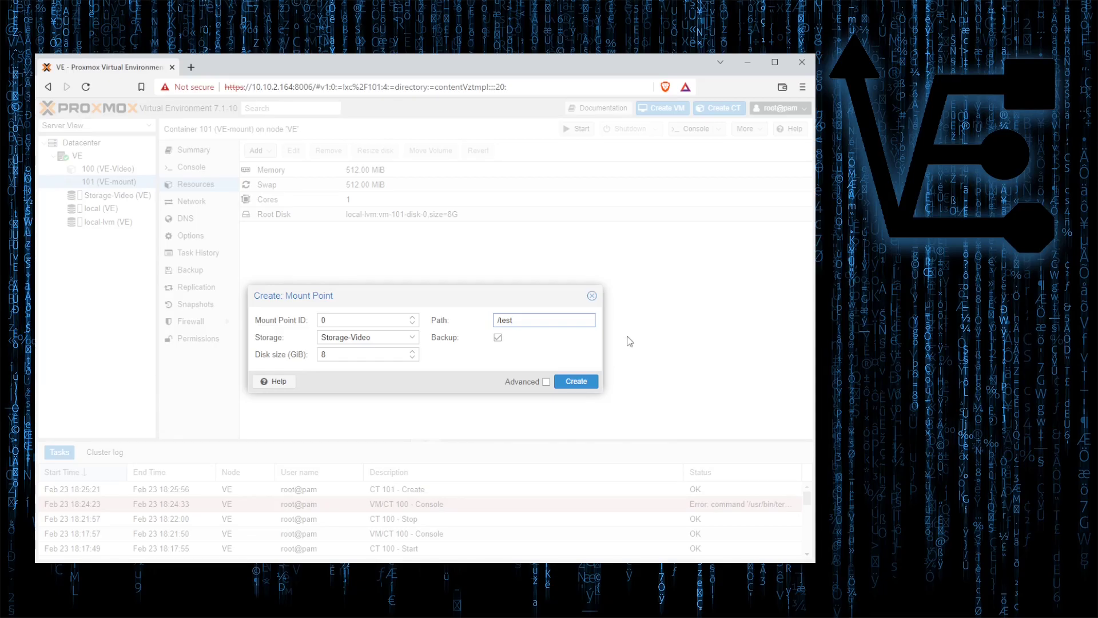
left_click(584, 383)
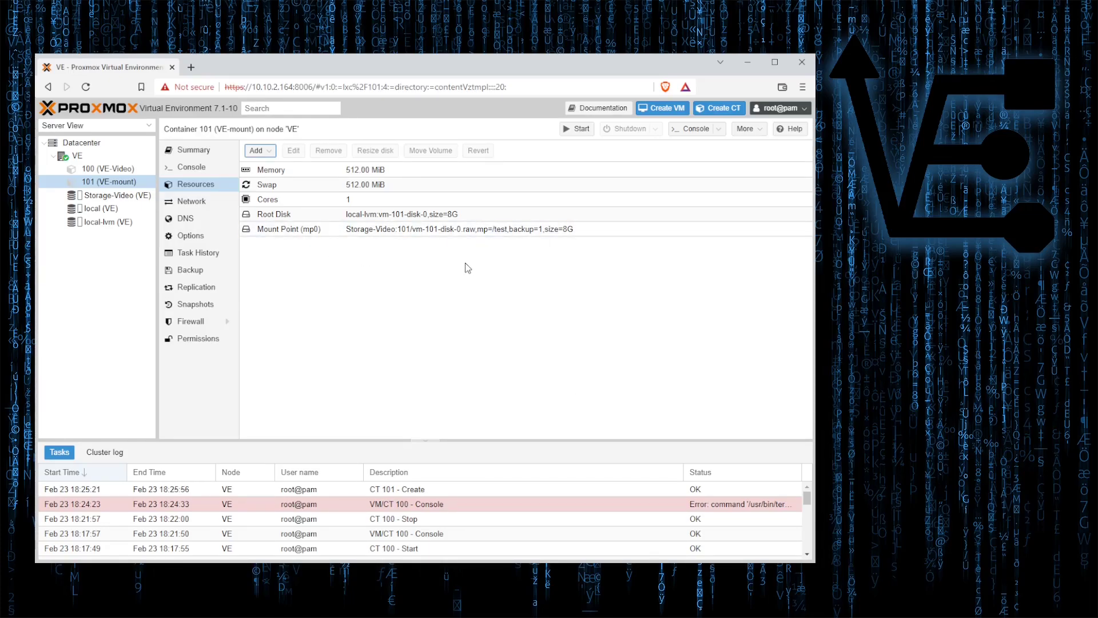
Start container VE-mount, then select and start container 100 (VE-Video).
left_click(575, 128)
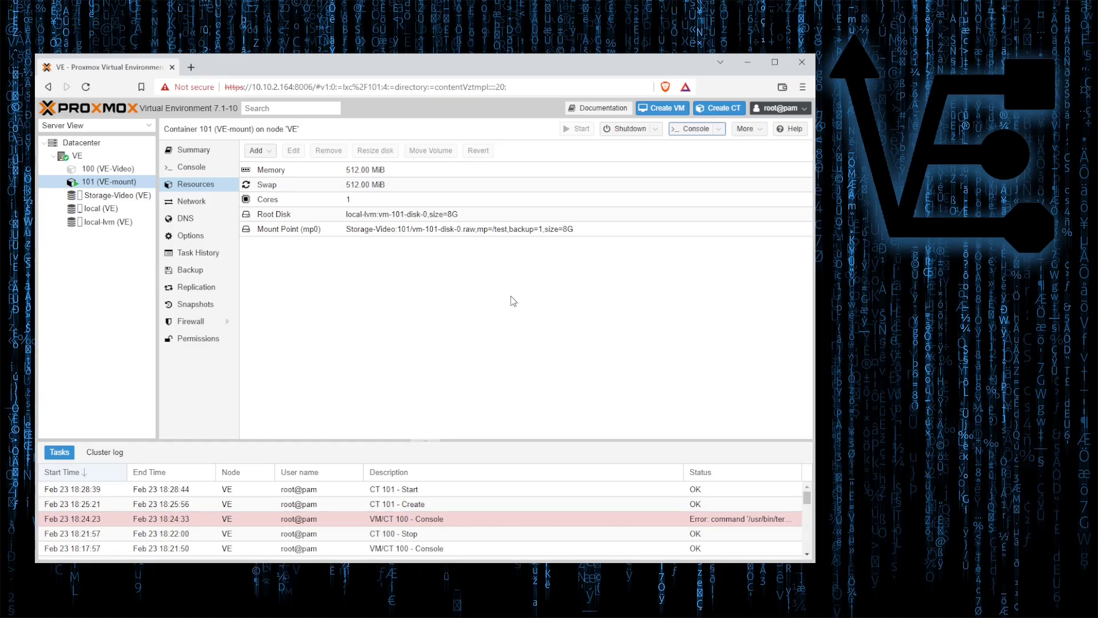
left_click(141, 171)
left_click(577, 130)
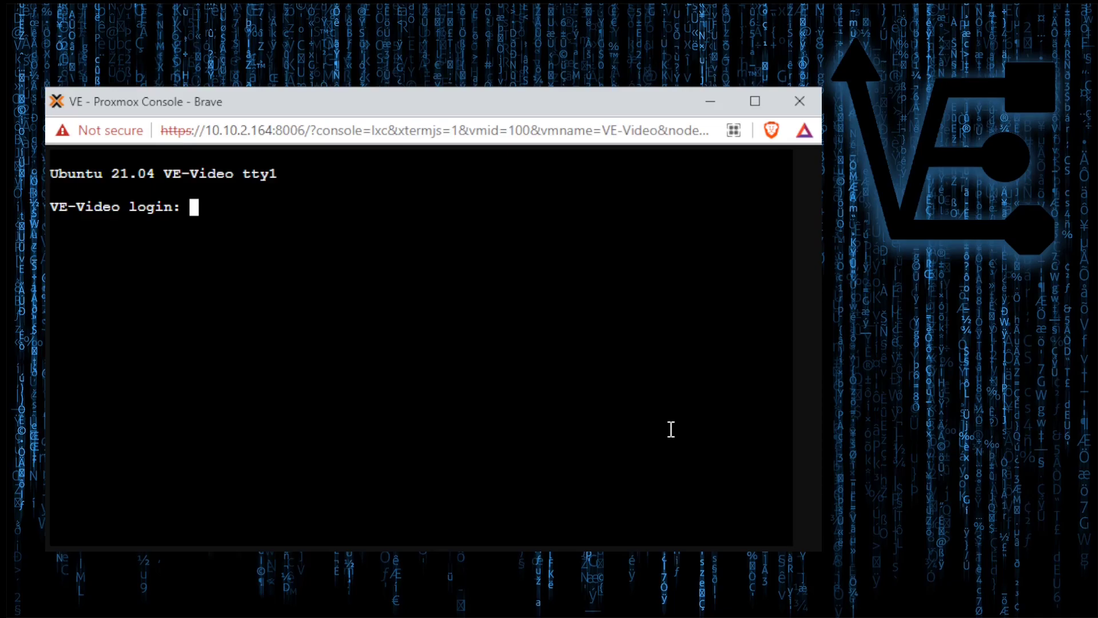
Log into the VE-Video console as root and list /mnt/video.
type("root")
key("Return")
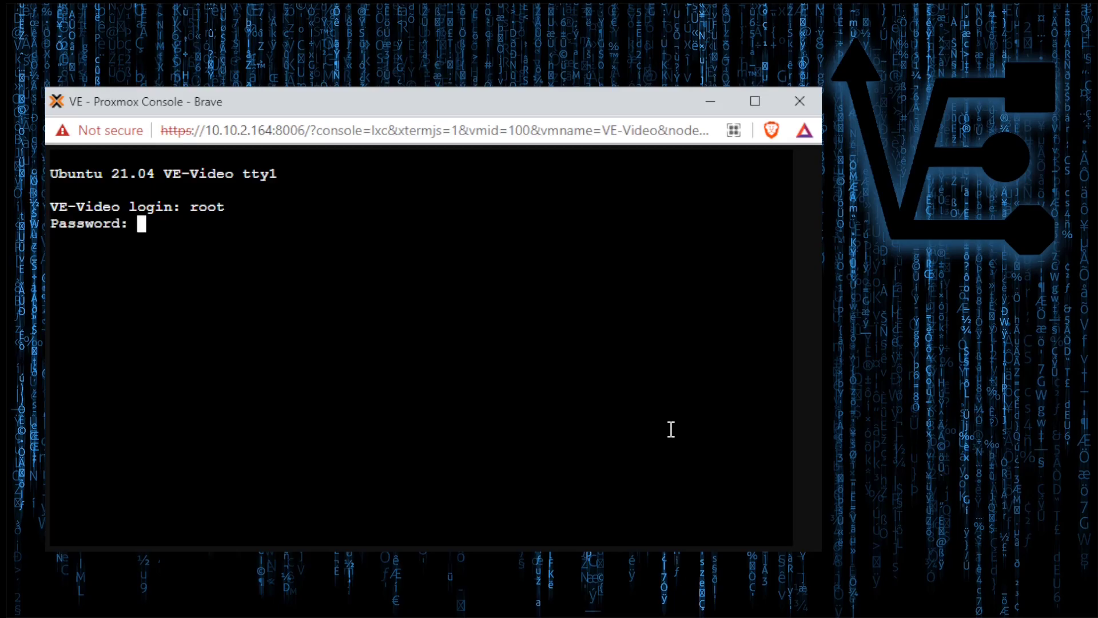
key("Return")
type("ls")
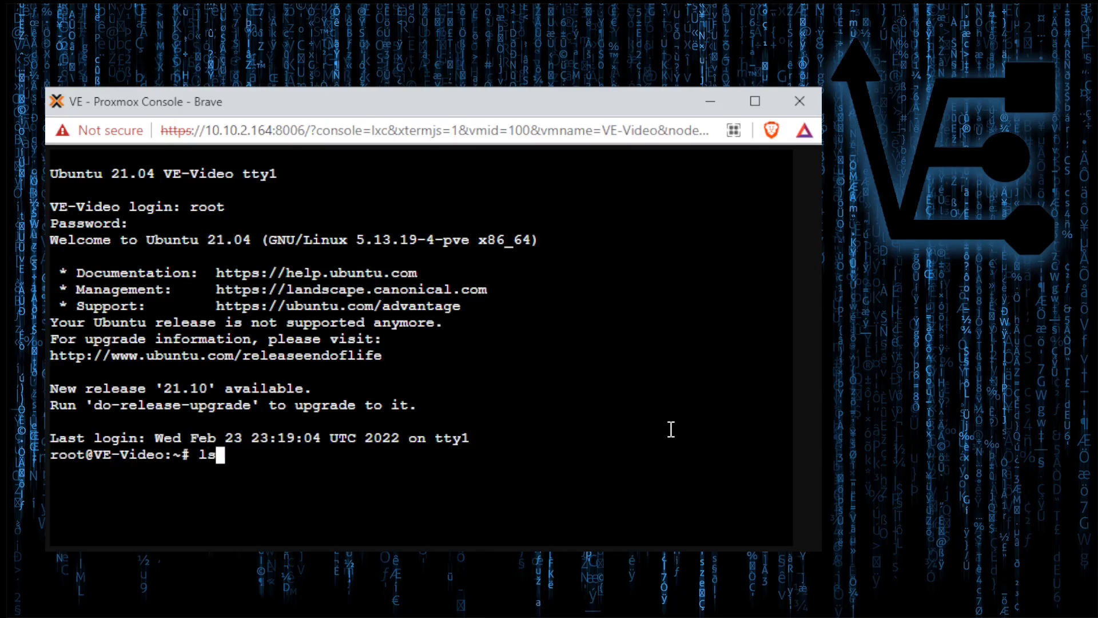
type(" /mnt/")
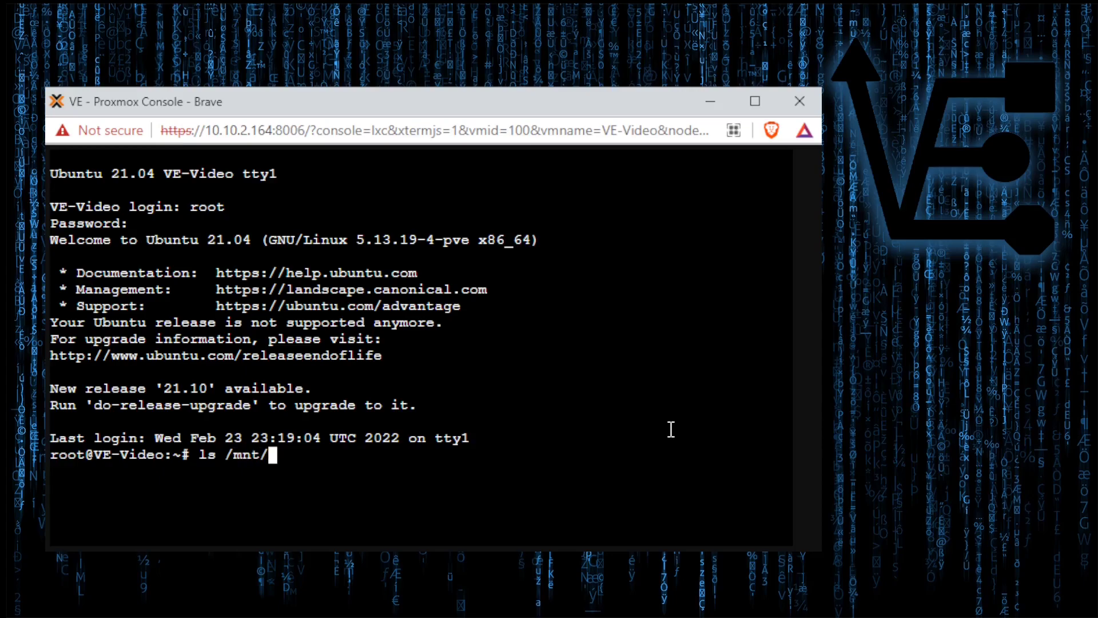
type("video")
key("Return")
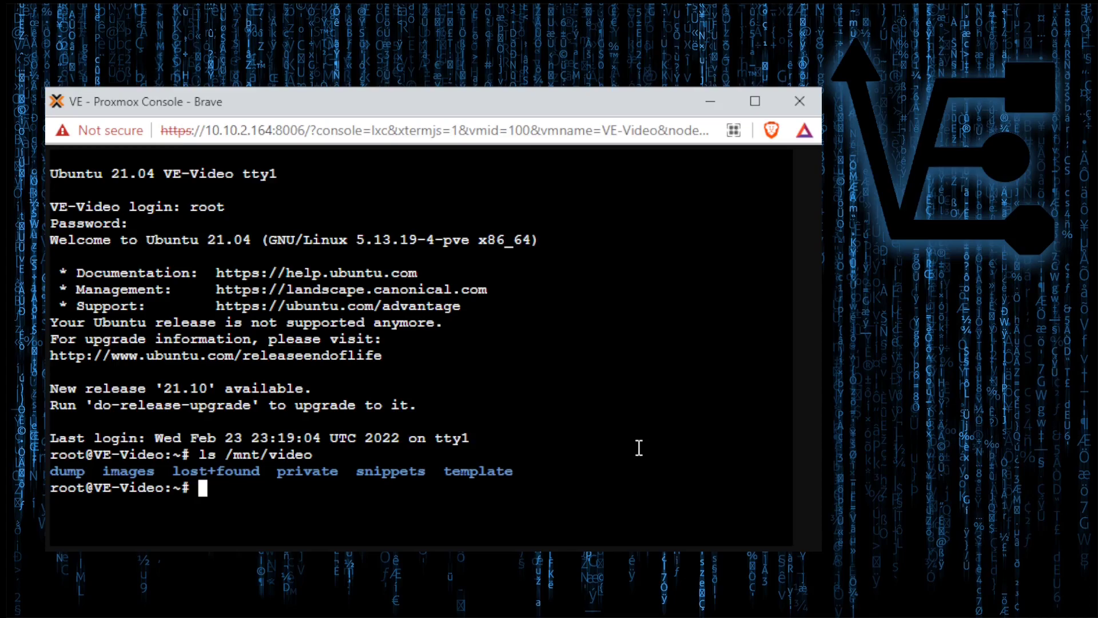
Log into the VE-mount console as root and run ls /test.
type("root")
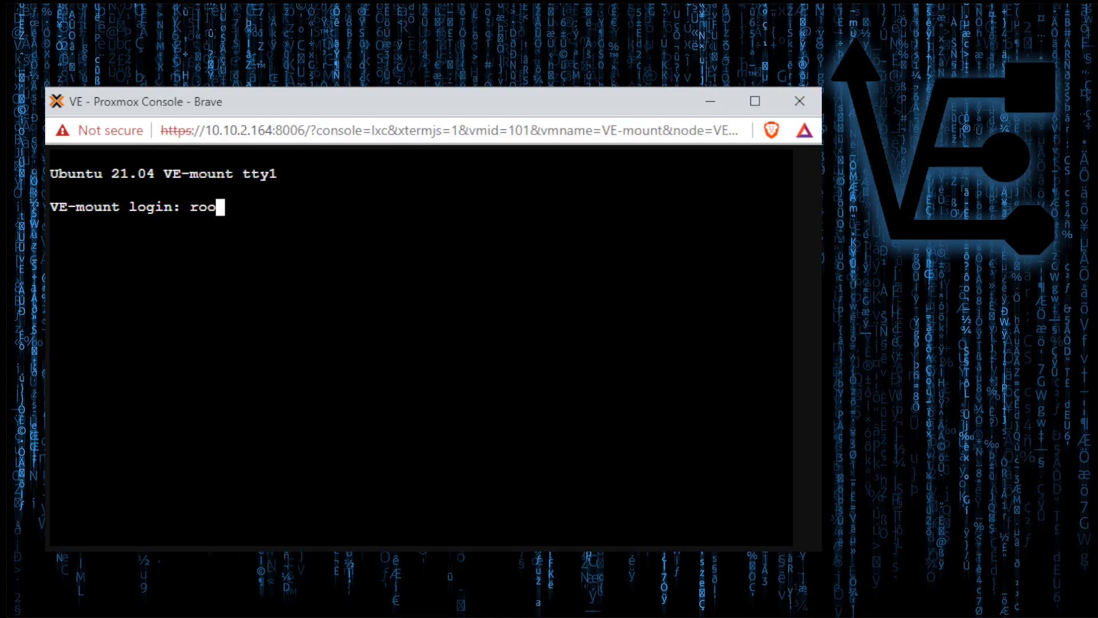
key("Return")
key("Return")
type("ls /test")
key("Return")
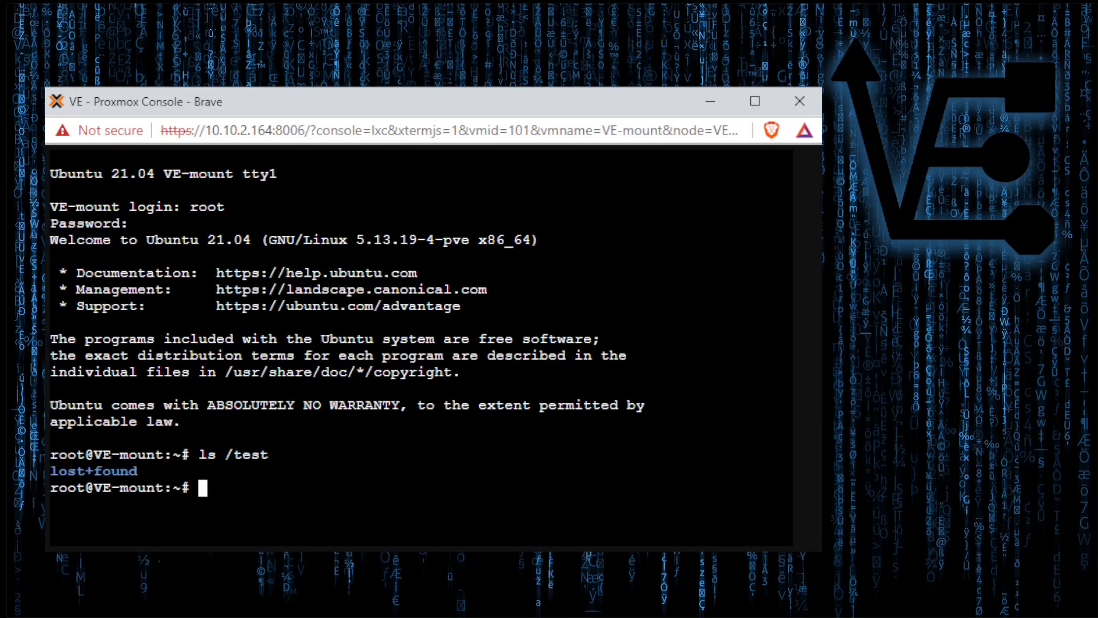